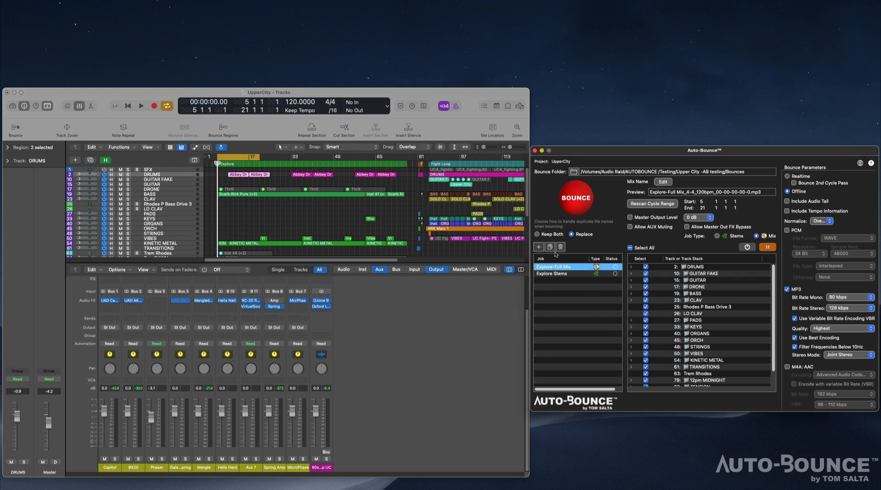
# Duplicate the Explore-Full Mix job and rename the copy Expl-FullMix-Unmst.
pyautogui.click(569, 274)
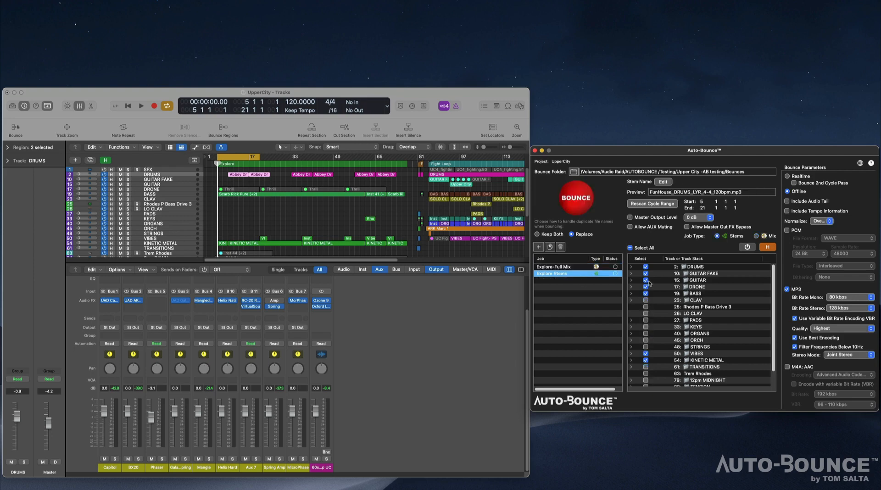
pyautogui.click(556, 267)
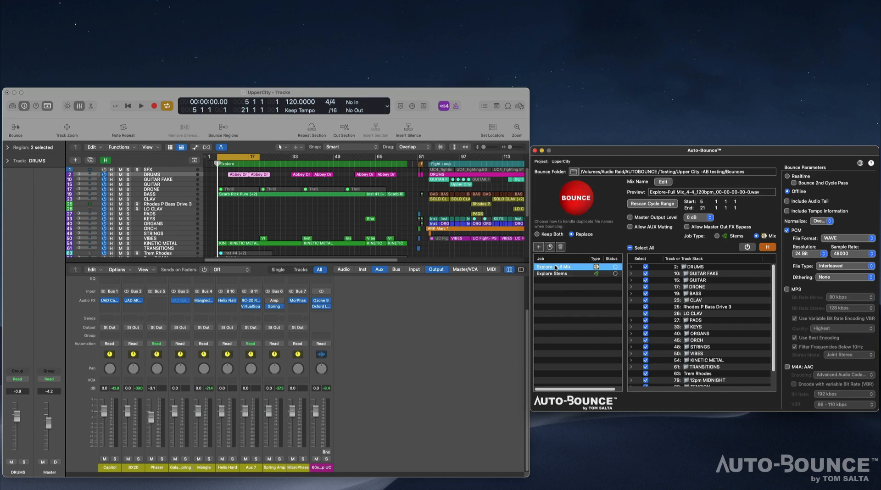
pyautogui.click(549, 247)
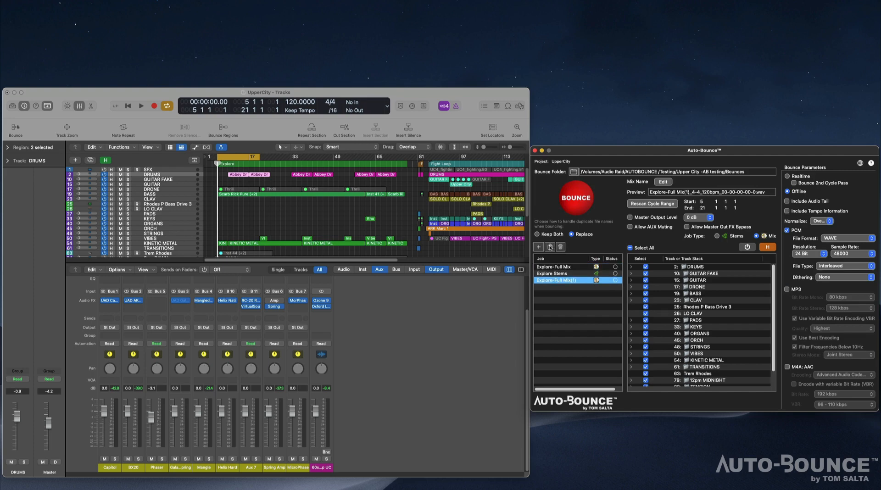
pyautogui.doubleClick(556, 280)
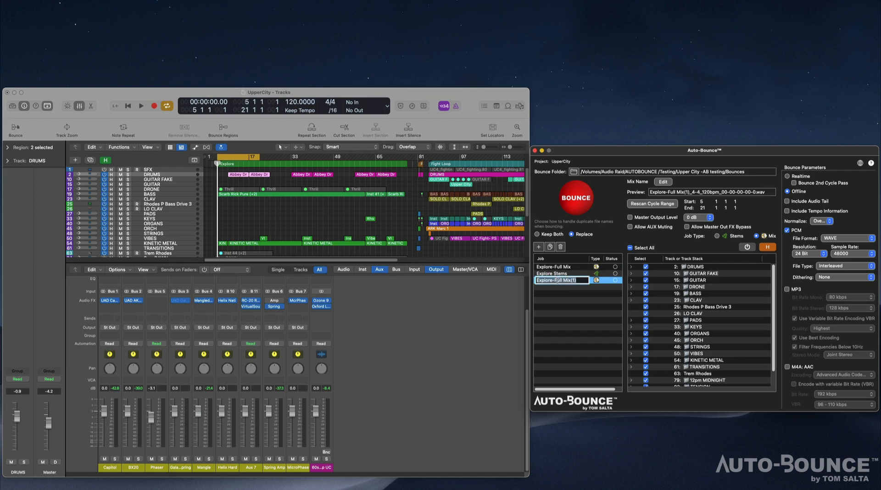
pyautogui.write('Expl-FullMix-Unmst')
pyautogui.press('Return')
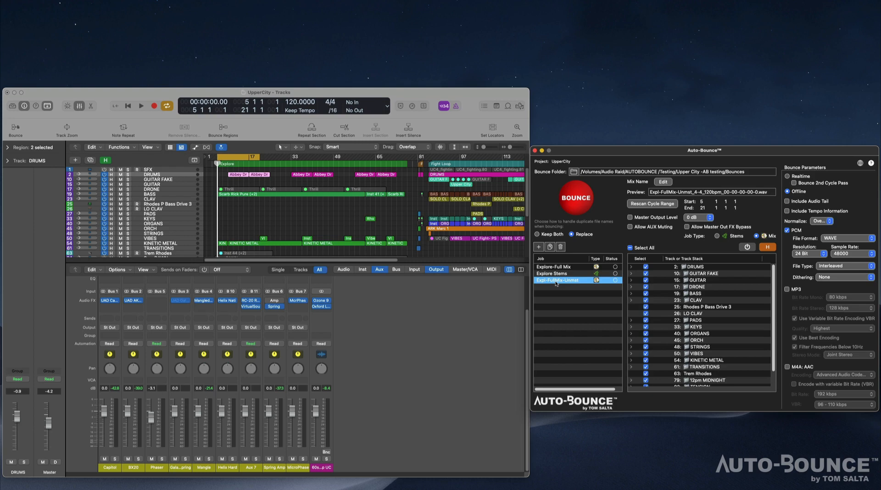
# Allow Master Out FX bypass for the Expl-FullMix-Unmst job and bypass Ozone 9 and Oxford Lim.
pyautogui.click(687, 227)
pyautogui.moveTo(774, 271); pyautogui.dragTo(774, 306)
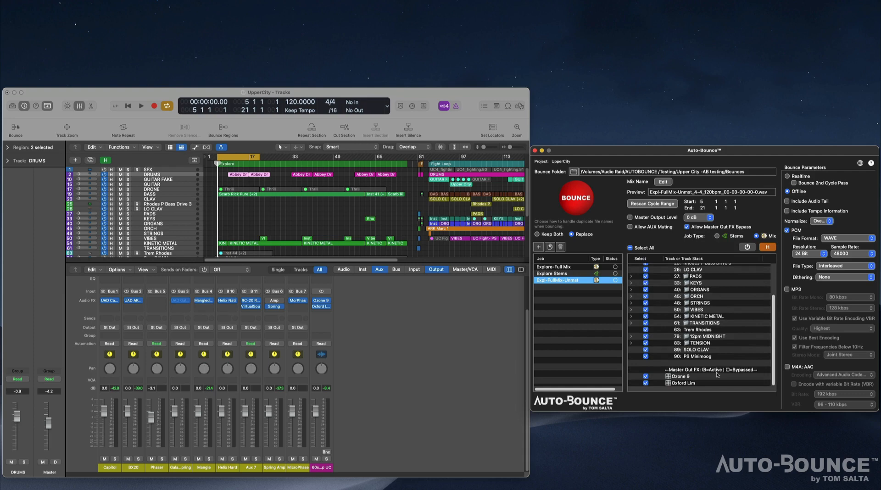
pyautogui.click(645, 383)
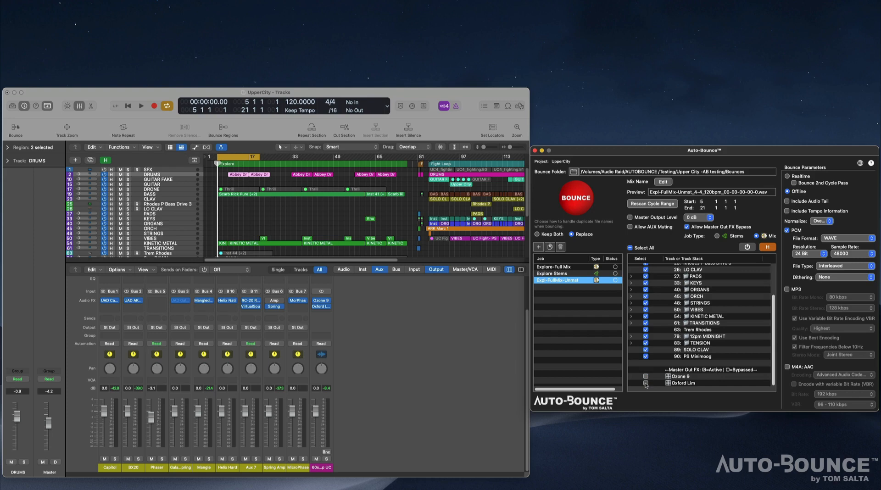
# Enable Master Output Level and set it to -6 dB for the Expl-FullMix-Unmst job.
pyautogui.click(629, 217)
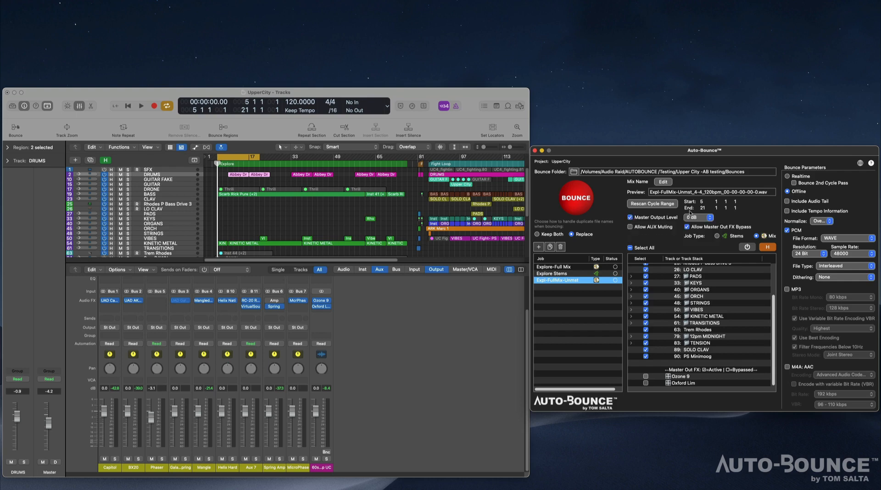
pyautogui.click(706, 219)
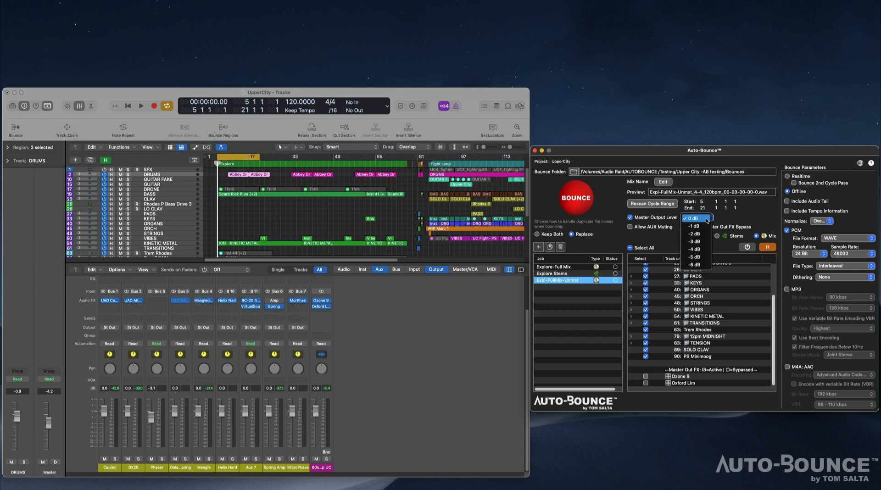
pyautogui.click(706, 264)
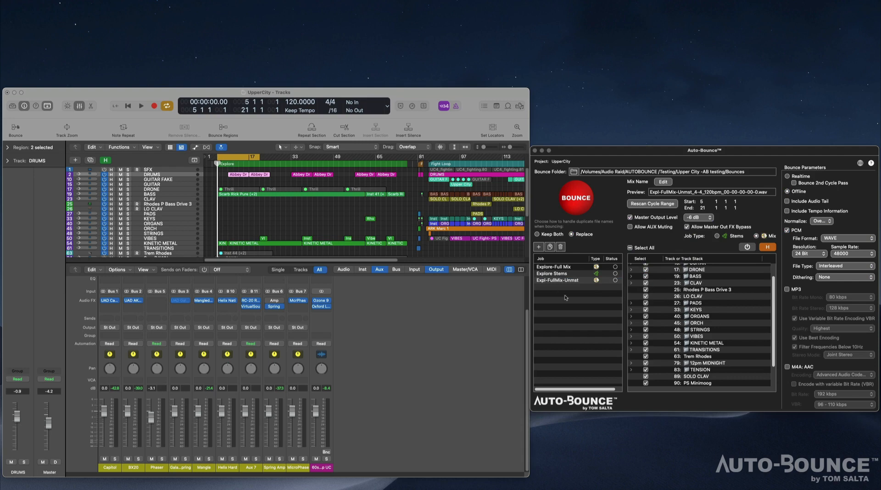
pyautogui.click(559, 277)
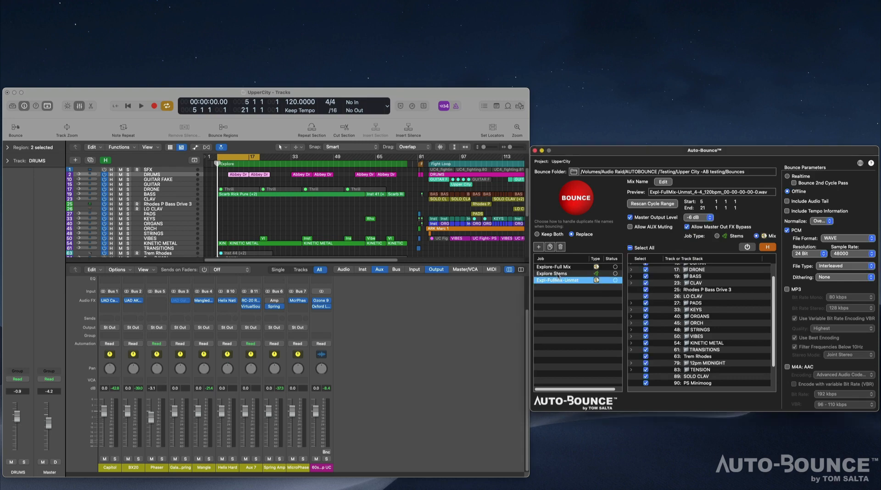
# Duplicate the Explore Stems job and rename the copy Explore Stems DRY.
pyautogui.click(557, 274)
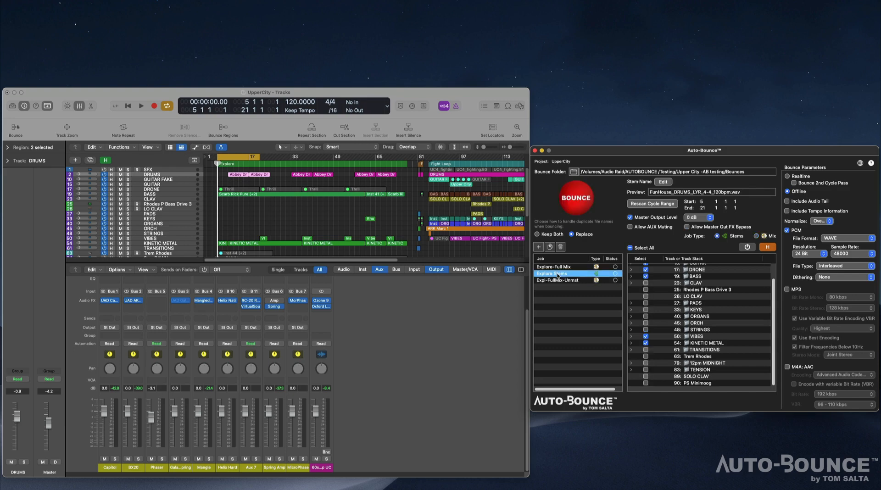
pyautogui.click(551, 247)
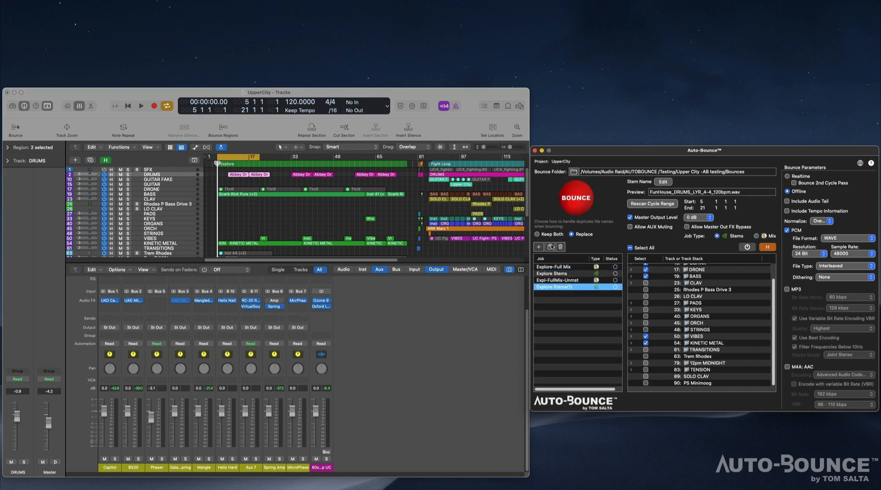
pyautogui.doubleClick(564, 287)
pyautogui.click(565, 287)
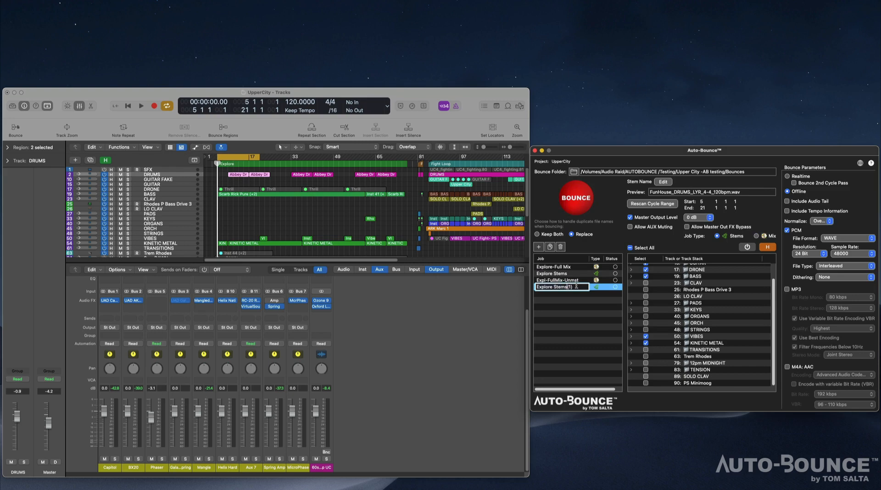
pyautogui.press('BackSpace')
pyautogui.press('BackSpace')
pyautogui.write('DRY')
pyautogui.press('Return')
# Allow AUX muting for the Explore Stems DRY job and mute Capitol, BX20, Galaxy Spring, Mangle and Spring Amp.
pyautogui.click(630, 227)
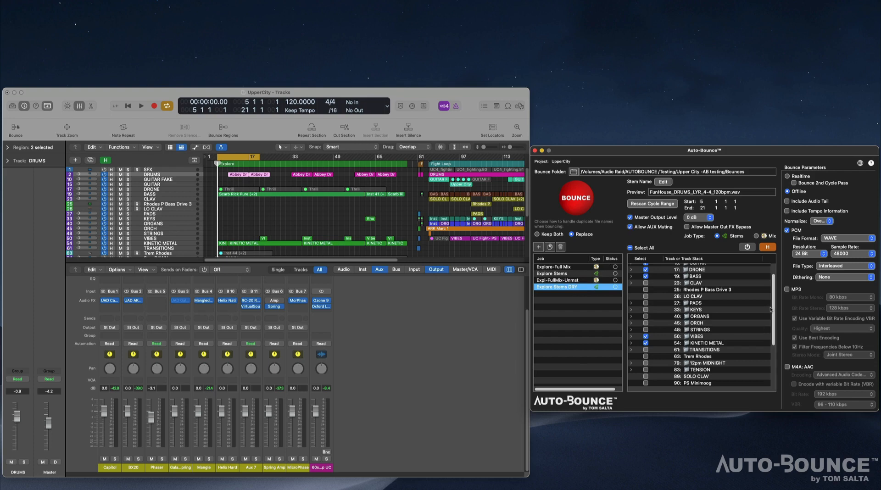
pyautogui.scroll(-5, 769, 359)
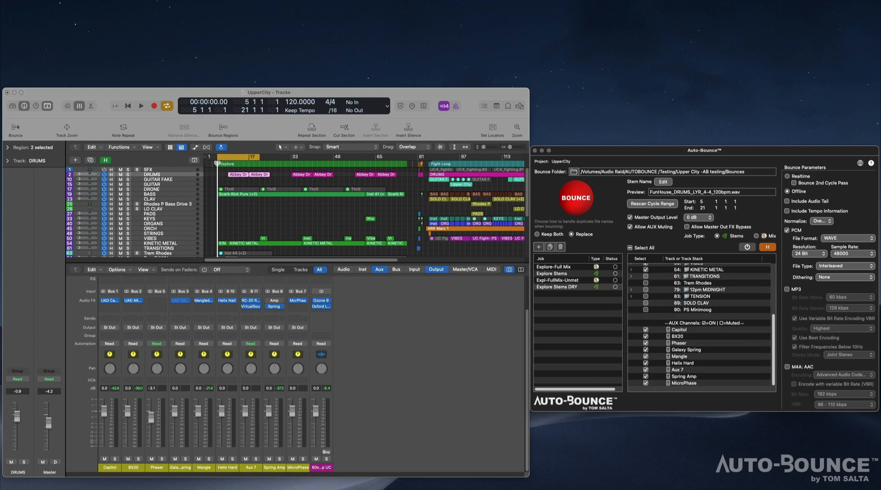
pyautogui.click(645, 330)
pyautogui.click(646, 336)
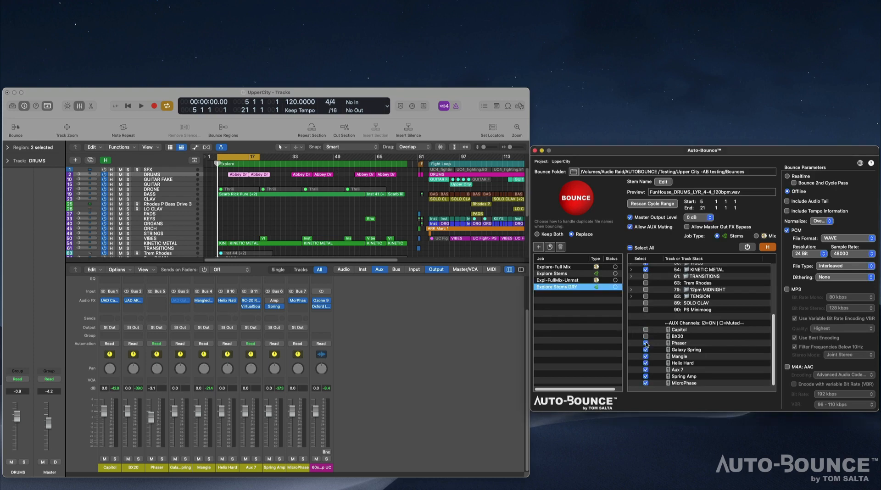
pyautogui.click(645, 349)
pyautogui.click(645, 357)
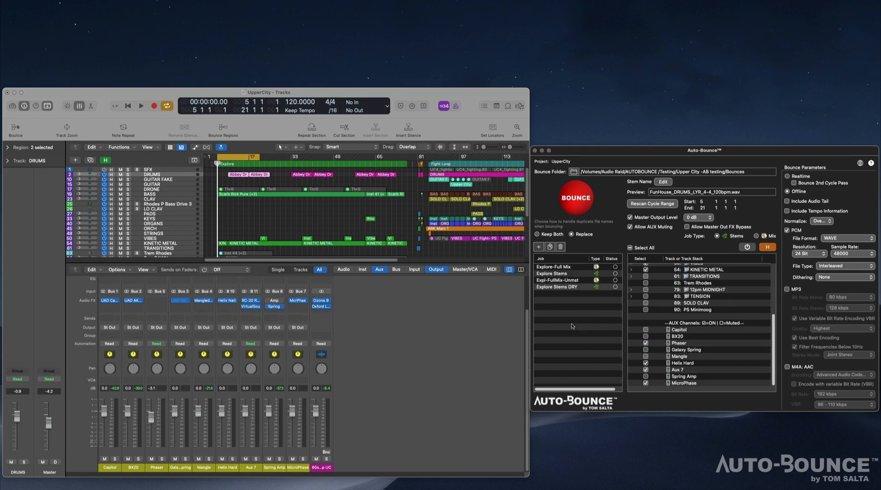
# Duplicate the Explore Stems DRY job and rename the copy Explore Stems DRY-Unmstr.
pyautogui.click(564, 287)
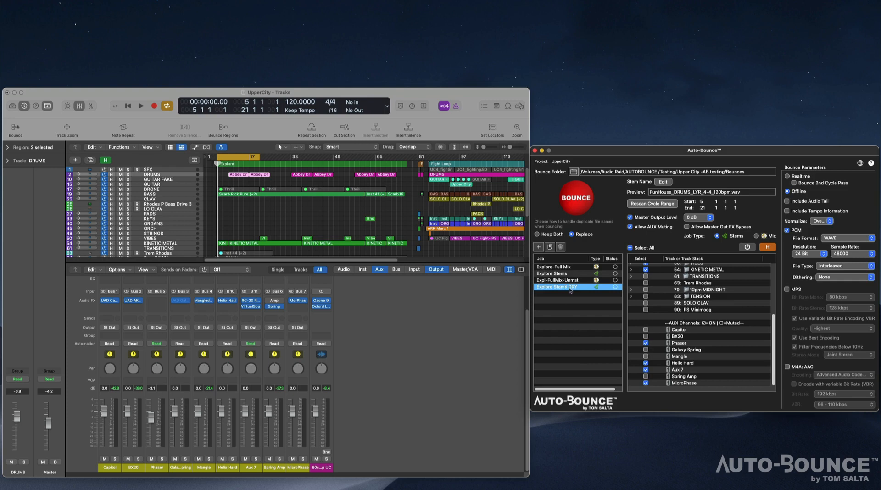
pyautogui.click(549, 247)
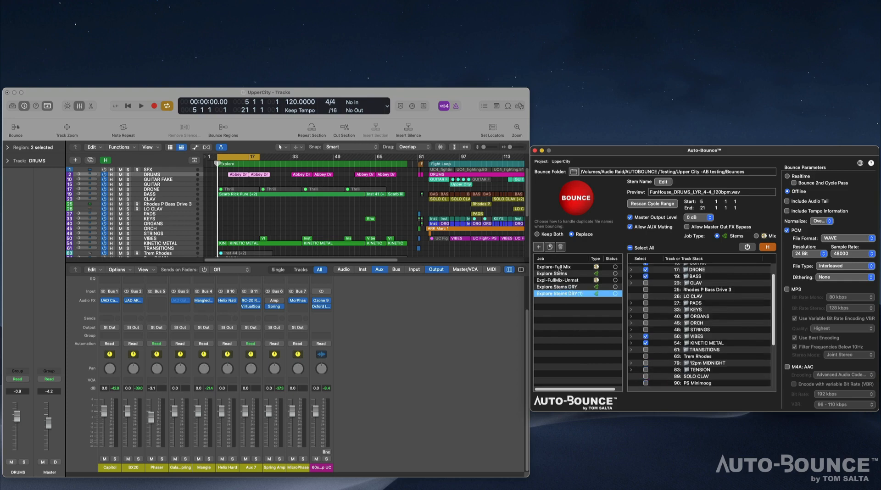
pyautogui.doubleClick(572, 294)
pyautogui.click(584, 293)
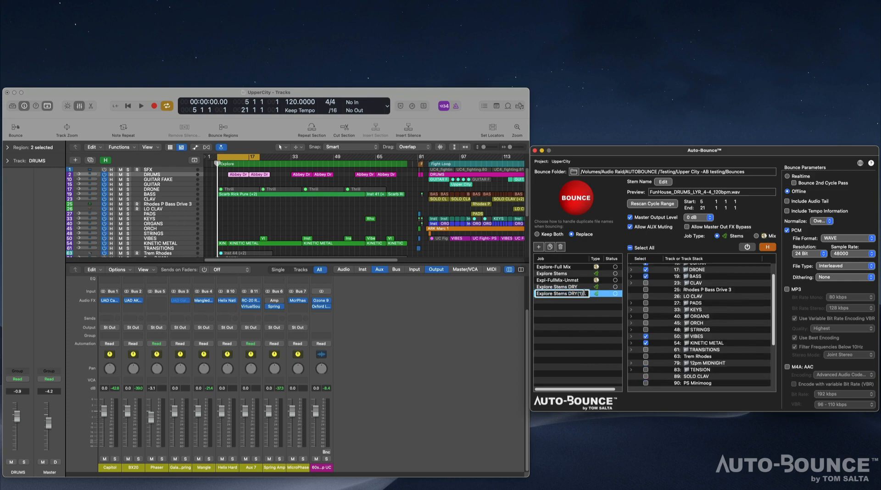
pyautogui.press('BackSpace')
pyautogui.press('BackSpace')
pyautogui.press('BackSpace')
pyautogui.write('-Unmst')
pyautogui.press('Return')
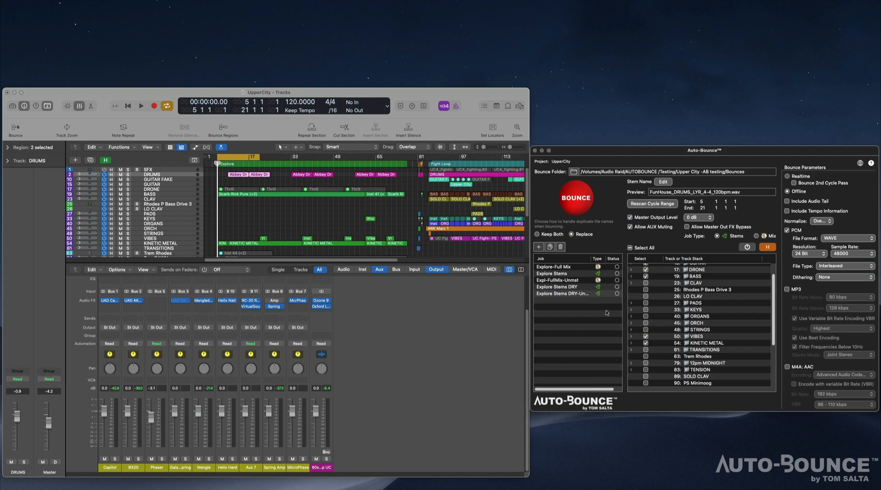
pyautogui.moveTo(591, 259); pyautogui.dragTo(594, 259)
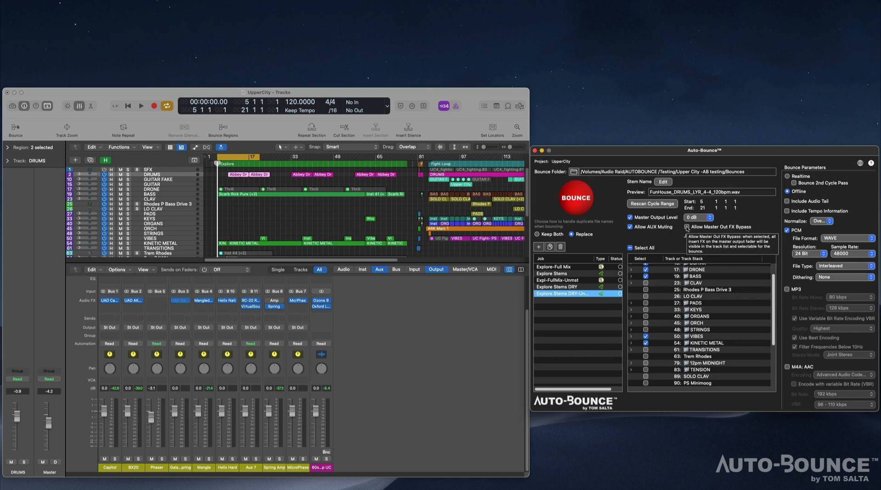
# Allow Master Out FX bypass for the Explore Stems DRY-Unmstr job, bypass Ozone 9 and turn off Master Output Level.
pyautogui.click(687, 227)
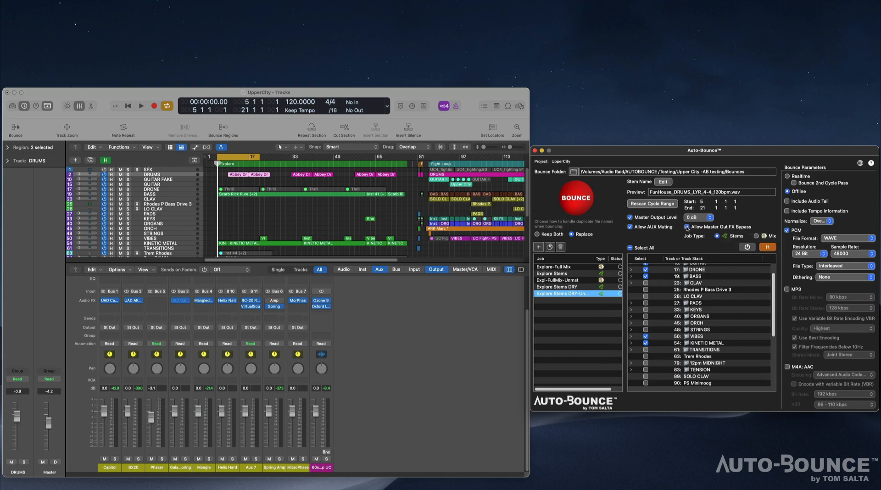
pyautogui.scroll(-5, 685, 326)
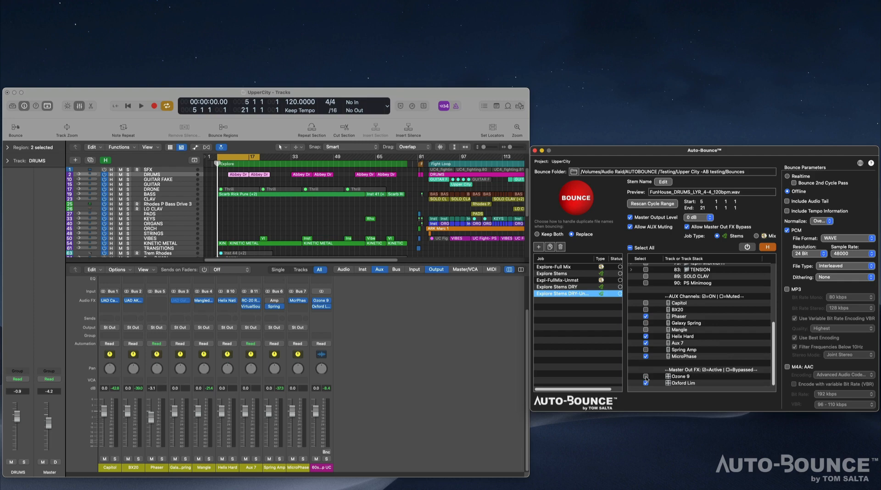
pyautogui.click(629, 218)
# Bounce all the jobs and show the finished files in an enlarged Finder window.
pyautogui.click(568, 202)
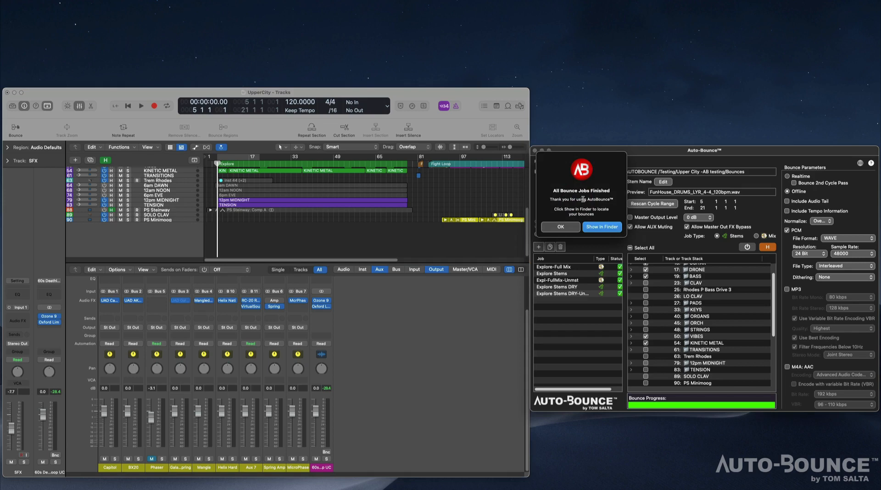
pyautogui.click(601, 227)
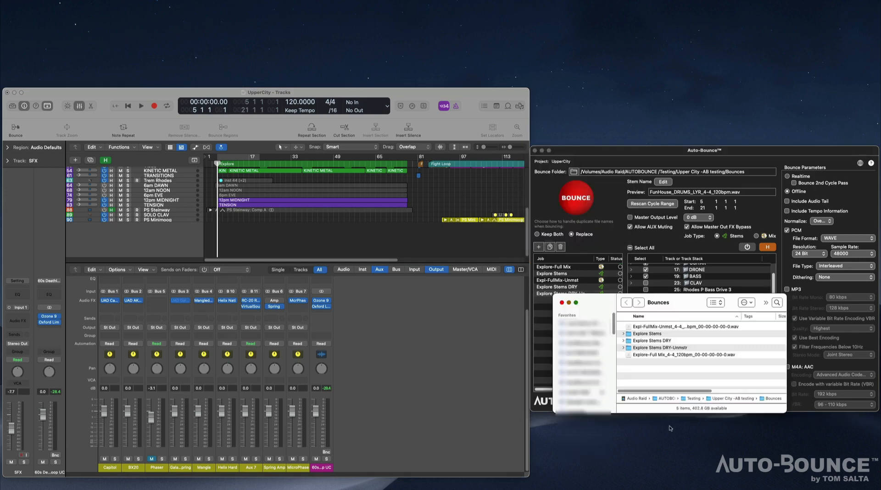
pyautogui.moveTo(785, 412); pyautogui.dragTo(780, 460)
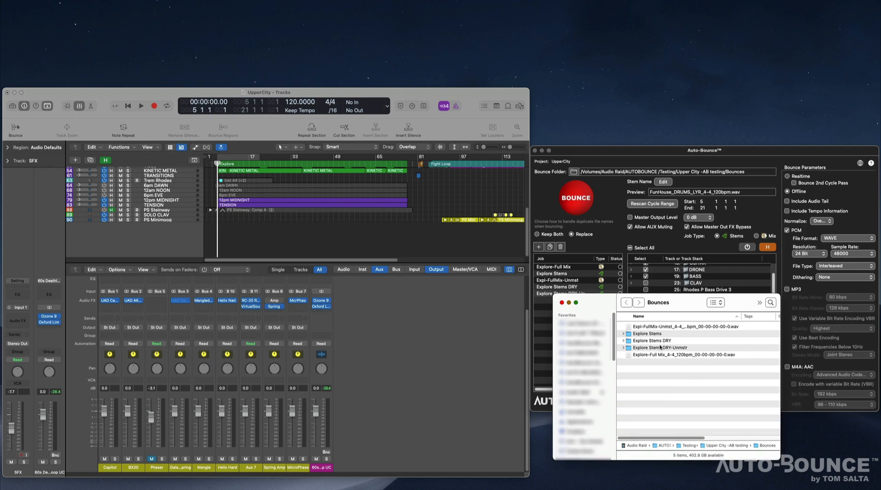
# Expand the Explore Stems and Explore Stems DRY folders and examine the bounced stem files.
pyautogui.click(622, 333)
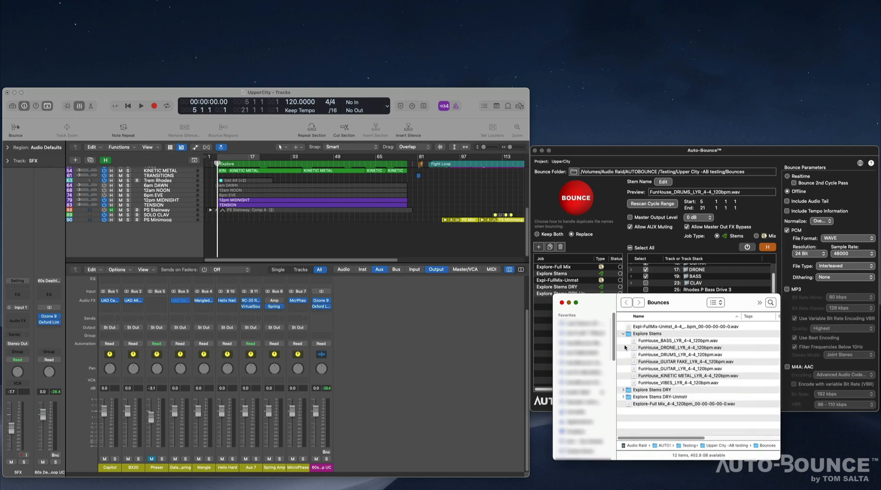
pyautogui.click(623, 390)
pyautogui.scroll(-3, 631, 388)
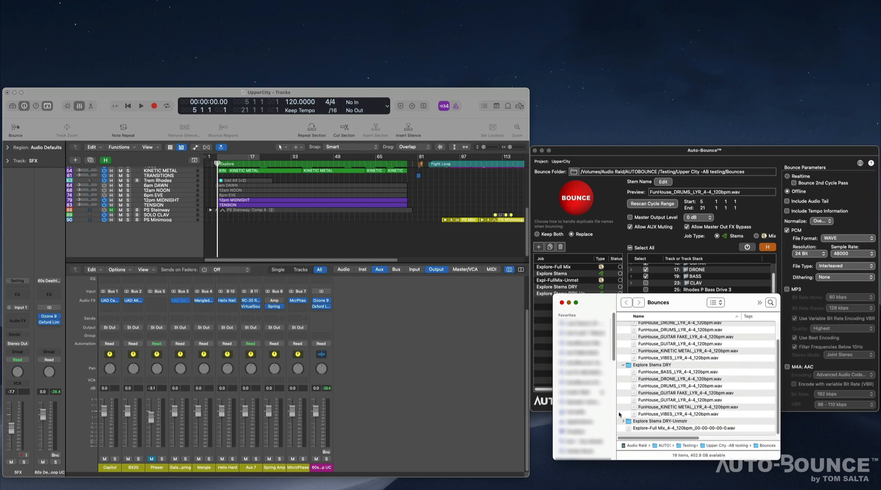